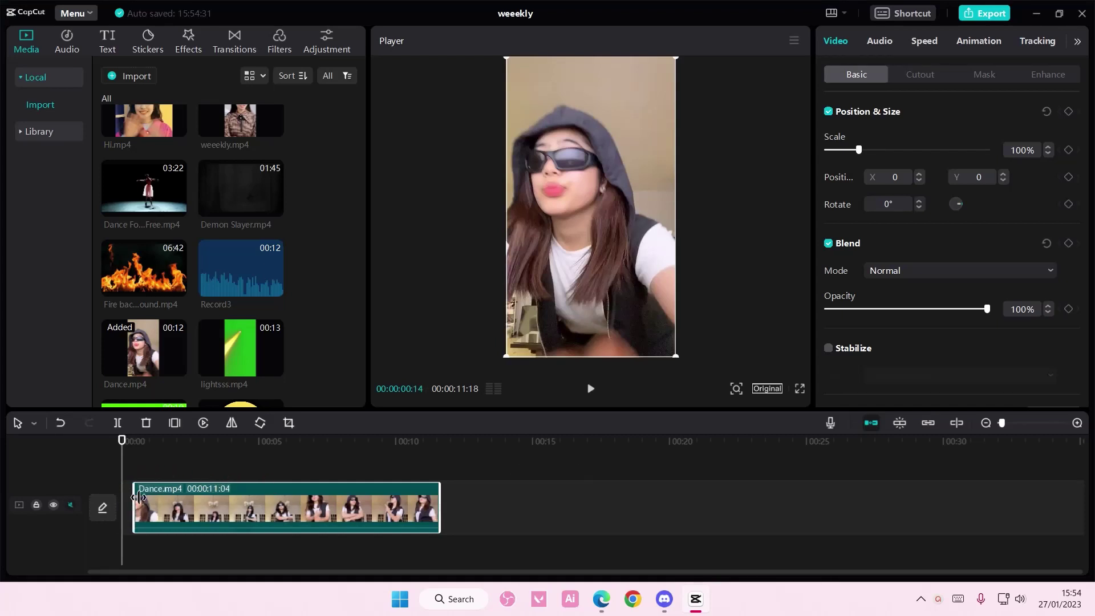
Step: Trim the Dance clip's start, snap it back to 0:00, and set the first cut under one second
drag(122, 501, 197, 502)
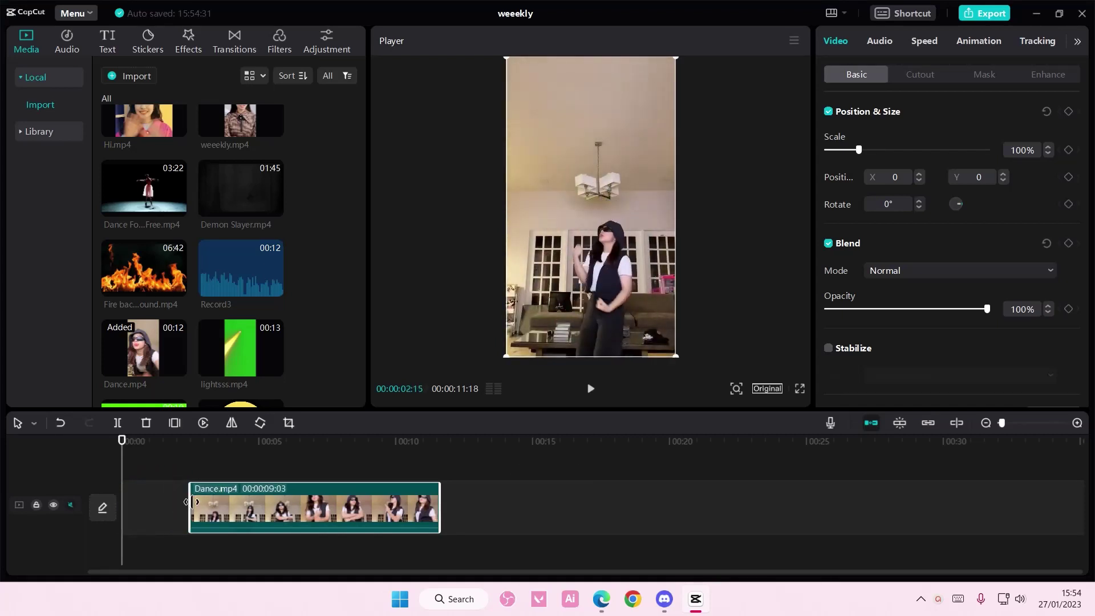
drag(197, 502, 201, 502)
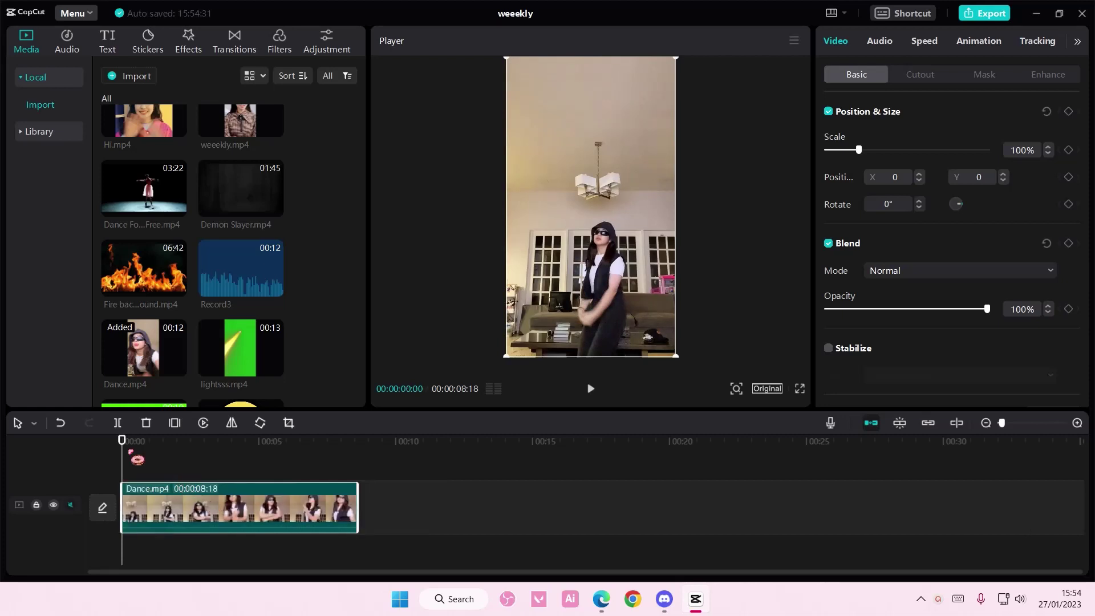
drag(134, 459, 148, 461)
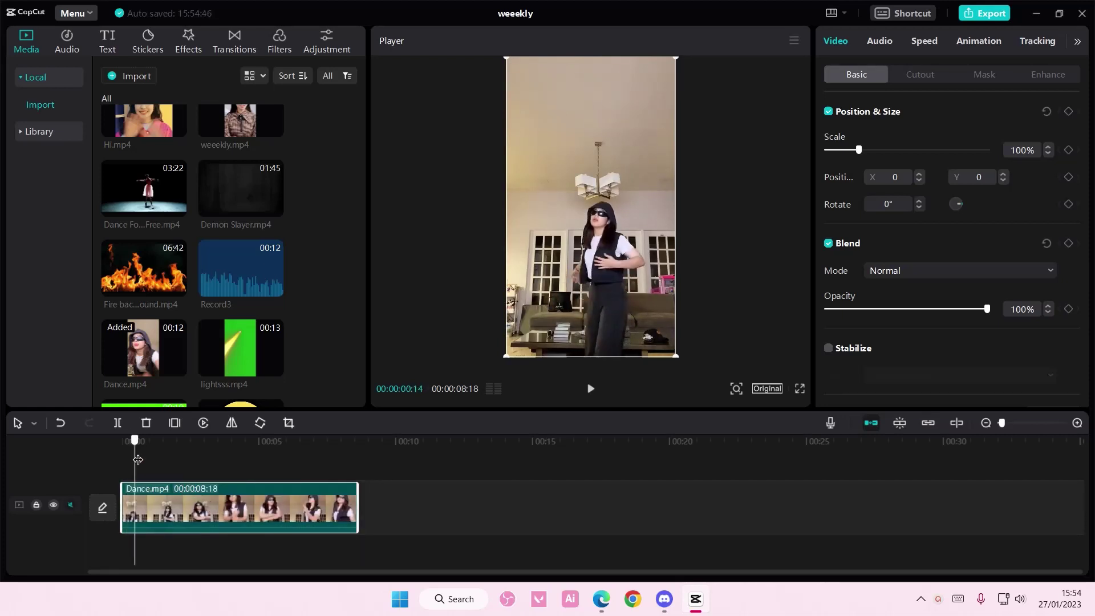
Step: Split the Dance clip at successive playhead points, deleting and restoring the last piece
click(117, 422)
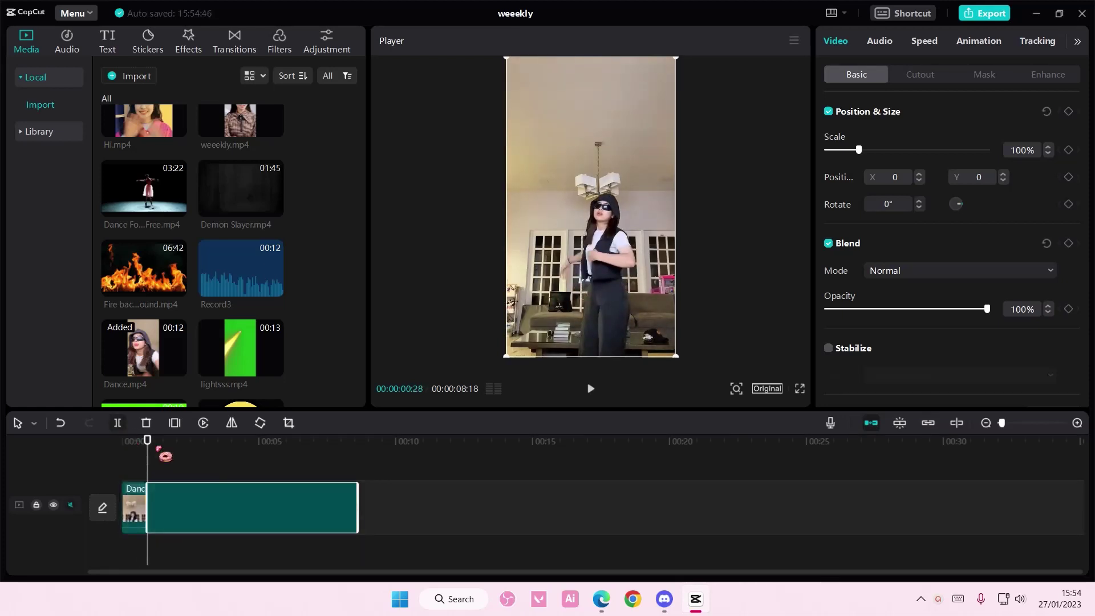
drag(147, 462, 220, 462)
click(117, 423)
click(117, 422)
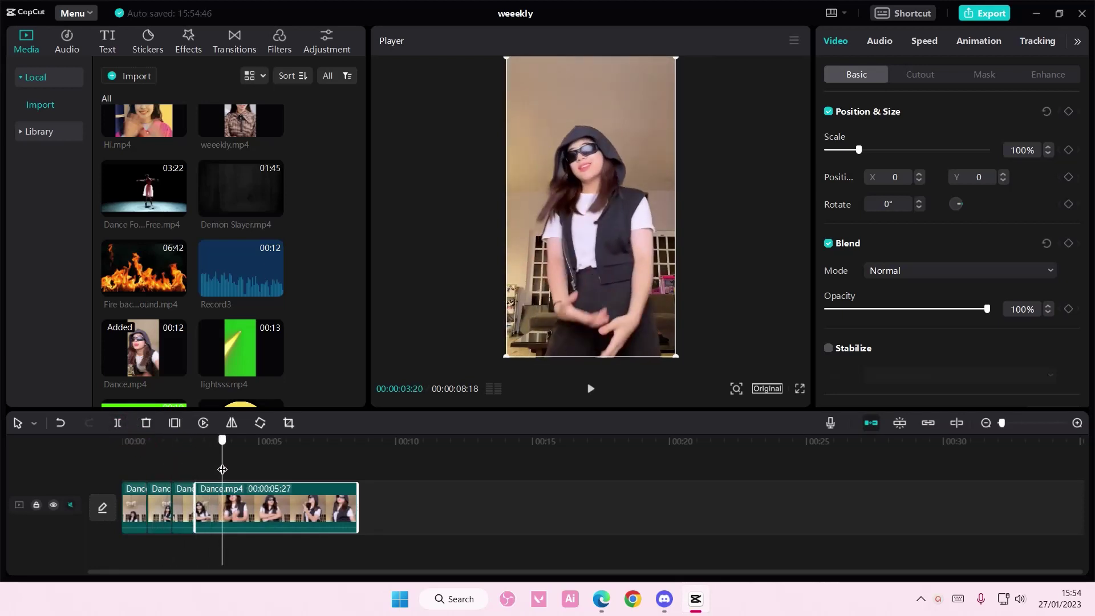
click(118, 423)
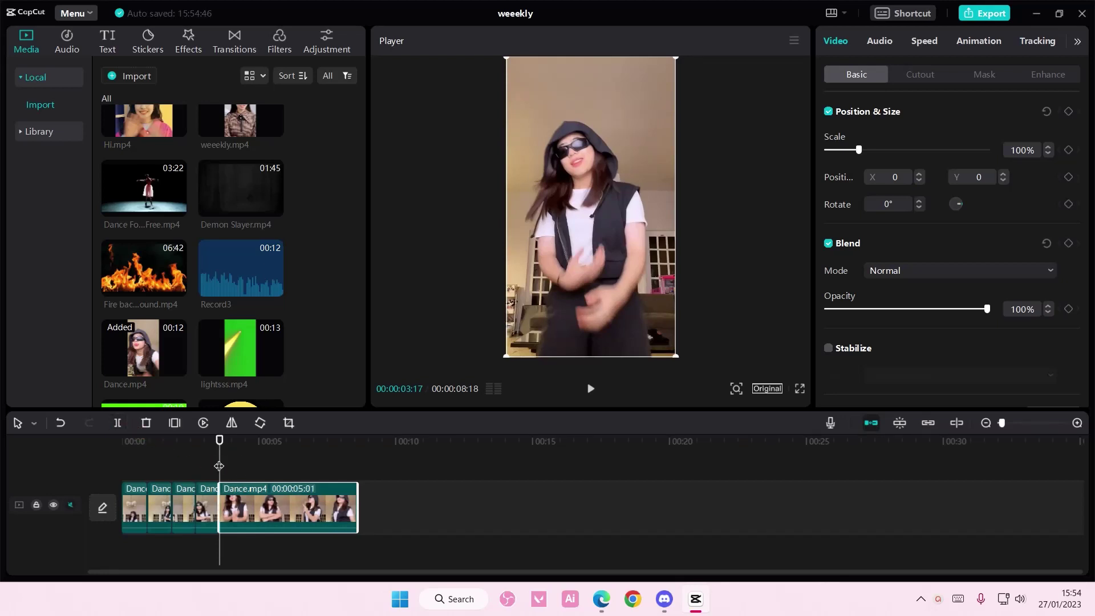
drag(220, 462, 280, 474)
click(117, 423)
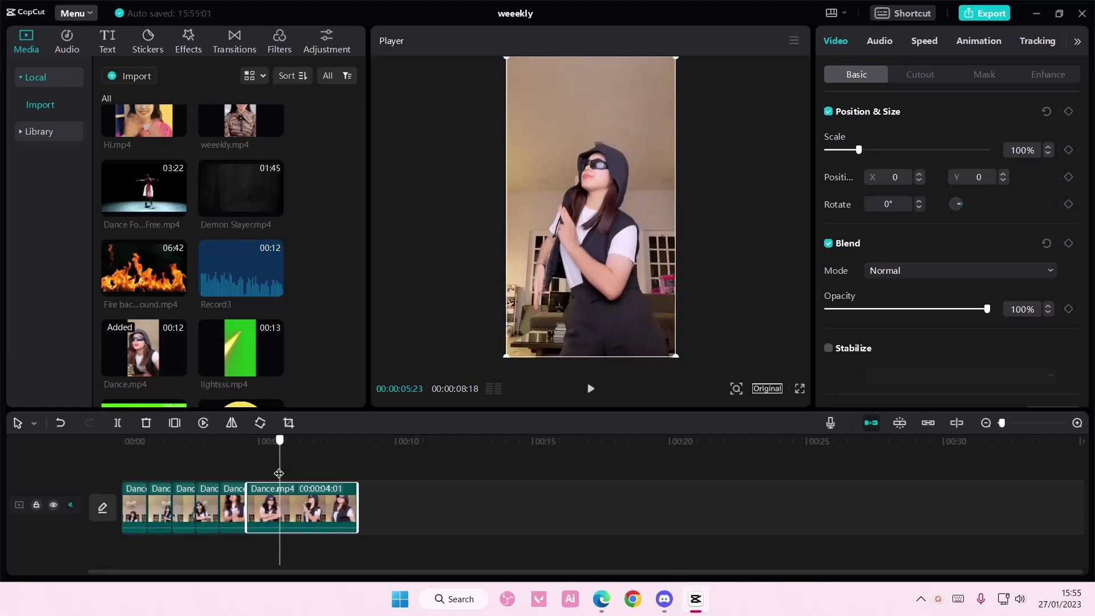
click(118, 424)
key(Delete)
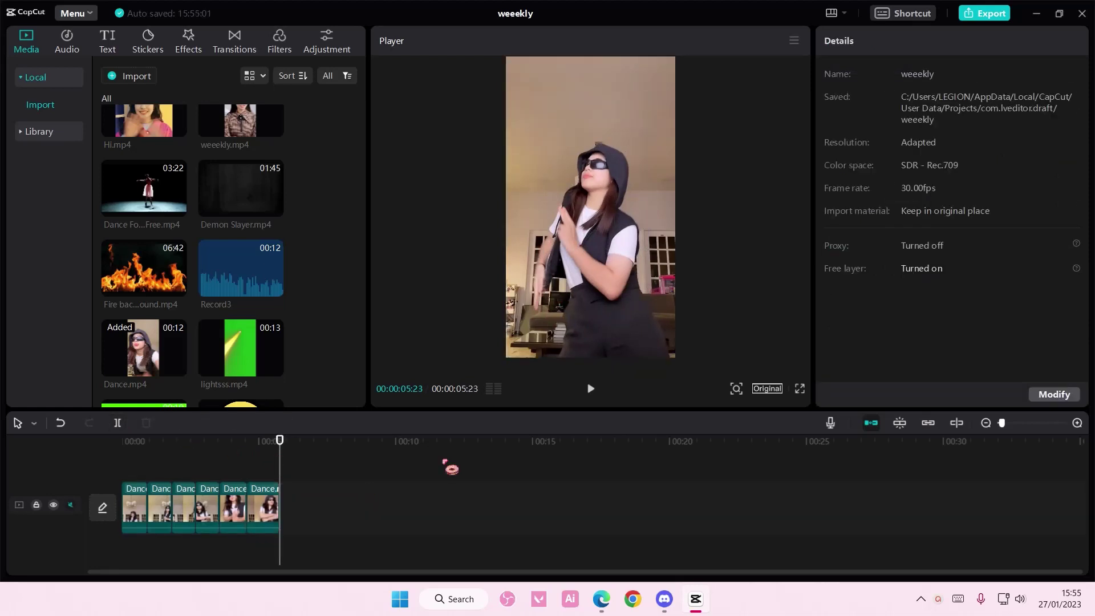
key(ctrl+z)
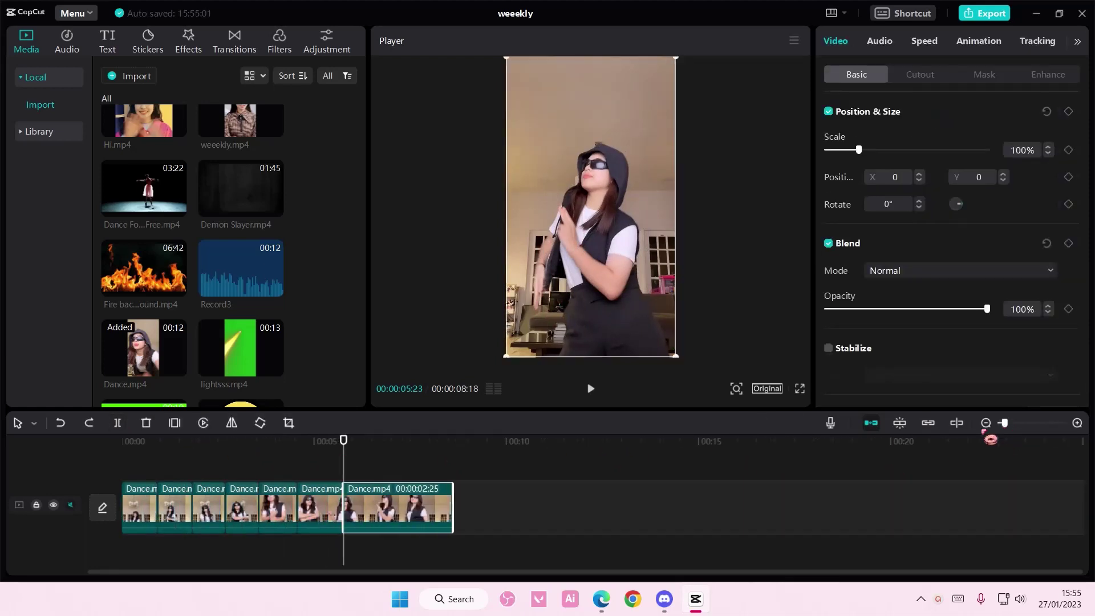
Step: Lengthen the first Dance piece to about four seconds and park the playhead at the first cut
drag(1004, 424, 1002, 425)
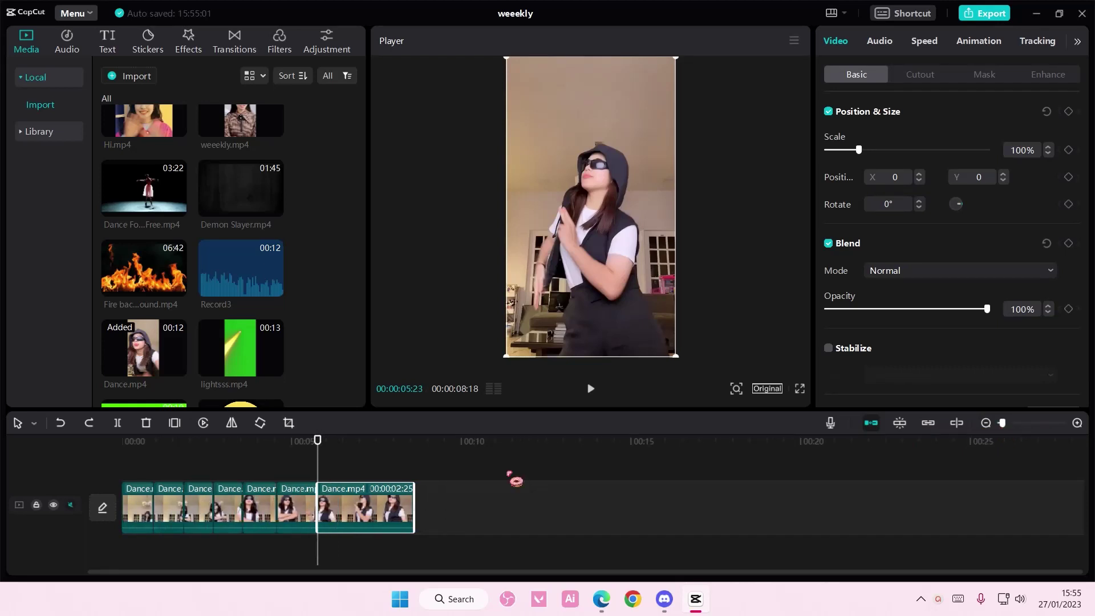
click(152, 509)
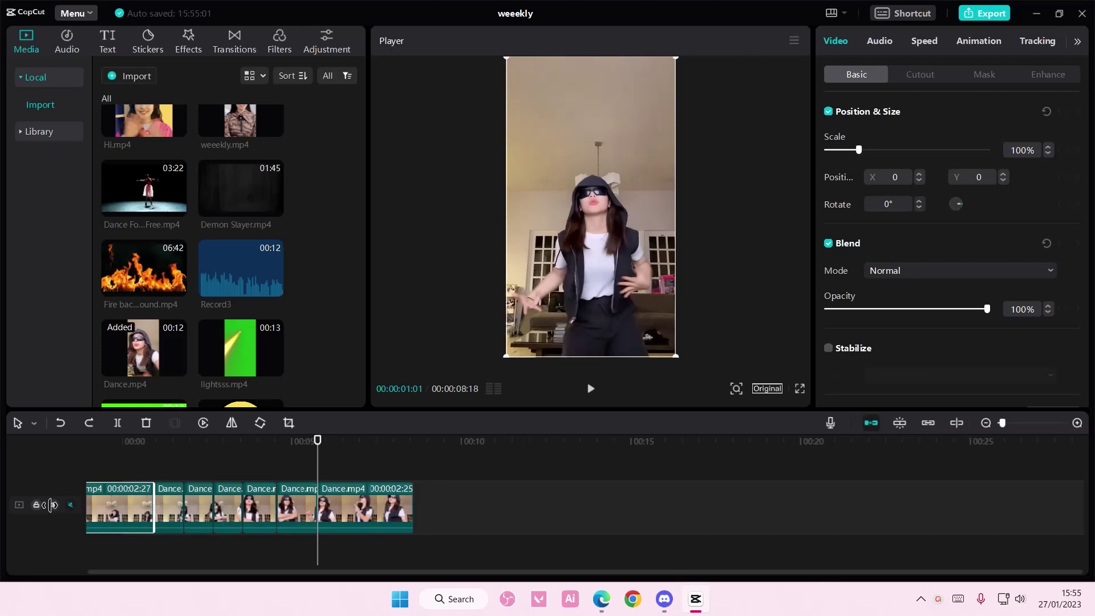
drag(127, 513, 77, 514)
mouse_move(317, 481)
mouse_down()
mouse_move(120, 477)
mouse_move(257, 487)
mouse_up()
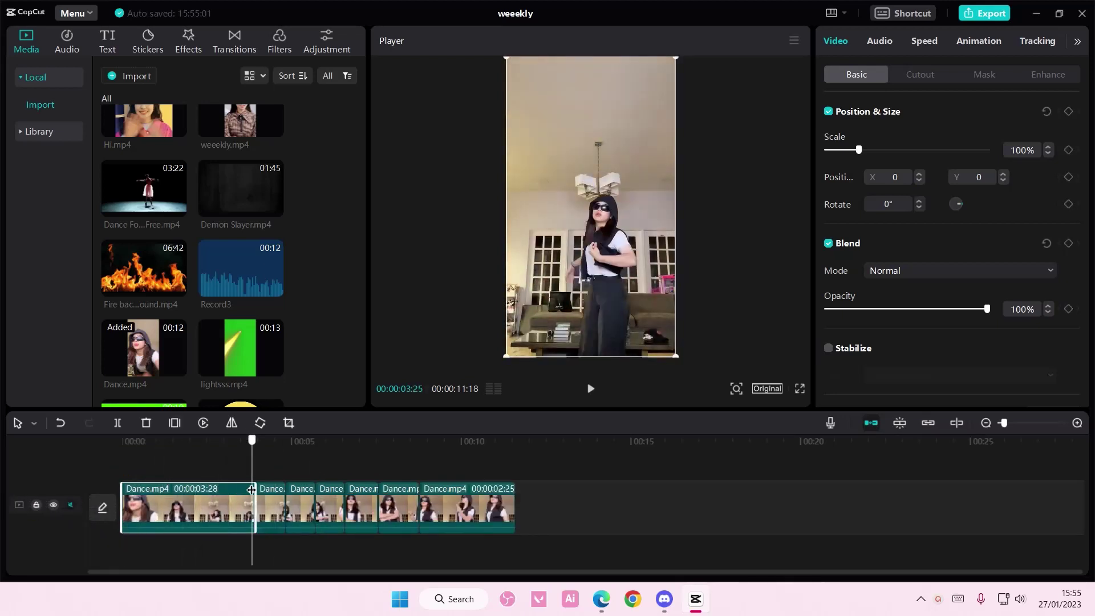
click(270, 509)
click(252, 502)
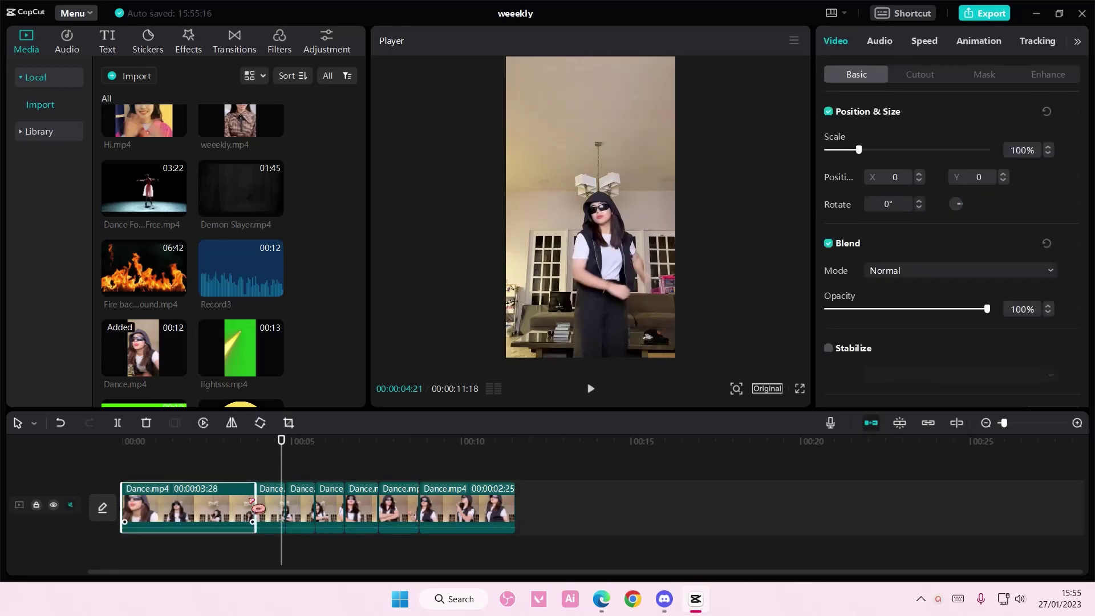
drag(280, 477, 258, 480)
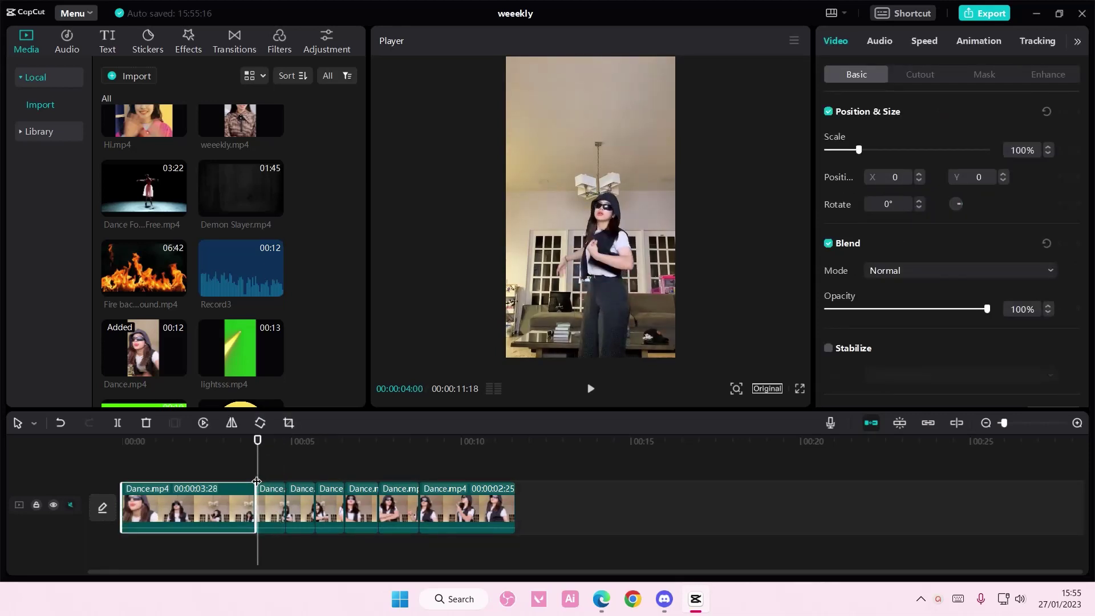
Step: Add a 0.4 s Glitch transition at the first cut and preview it
click(236, 44)
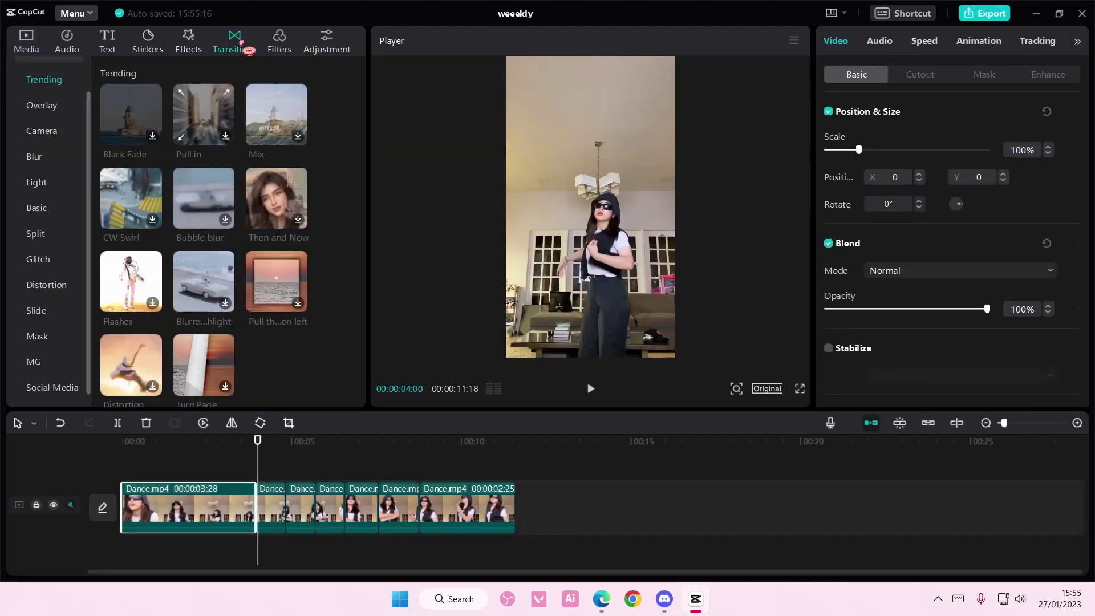
click(63, 264)
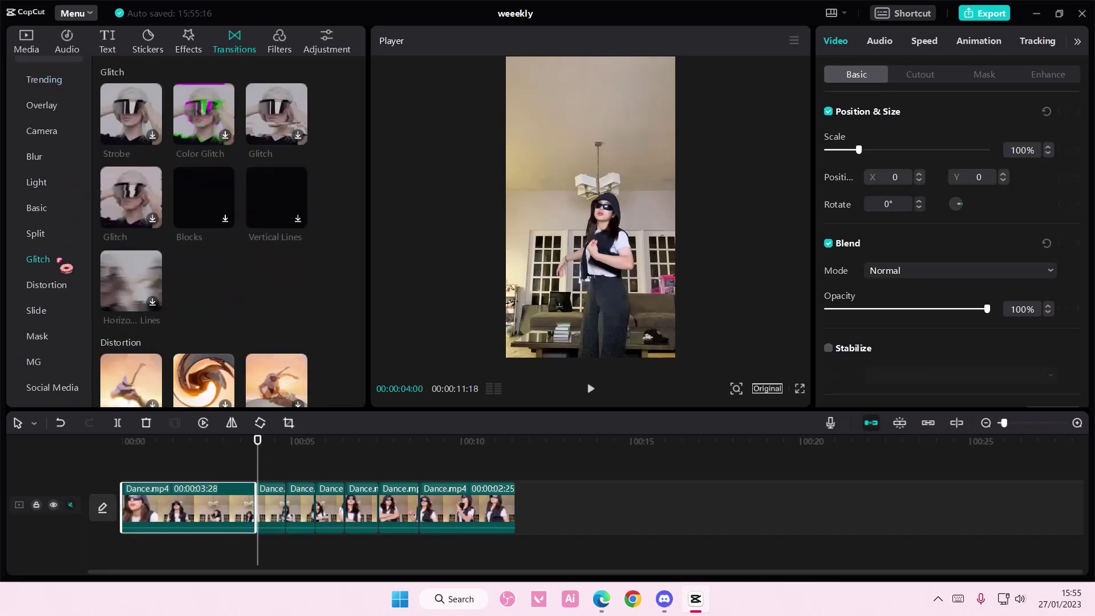
click(298, 135)
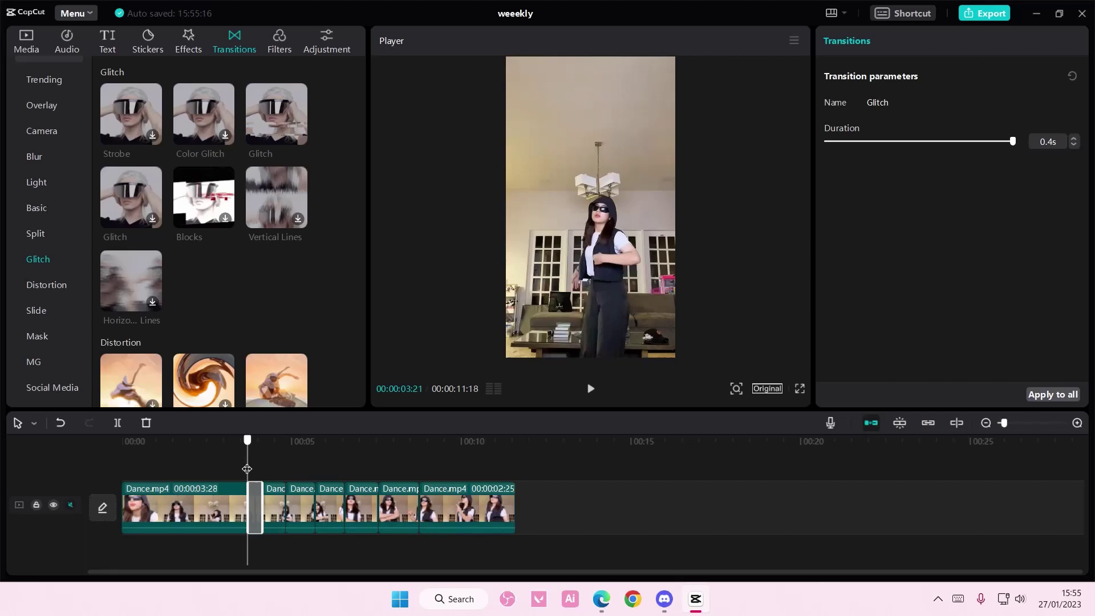
drag(256, 466, 241, 471)
key(space)
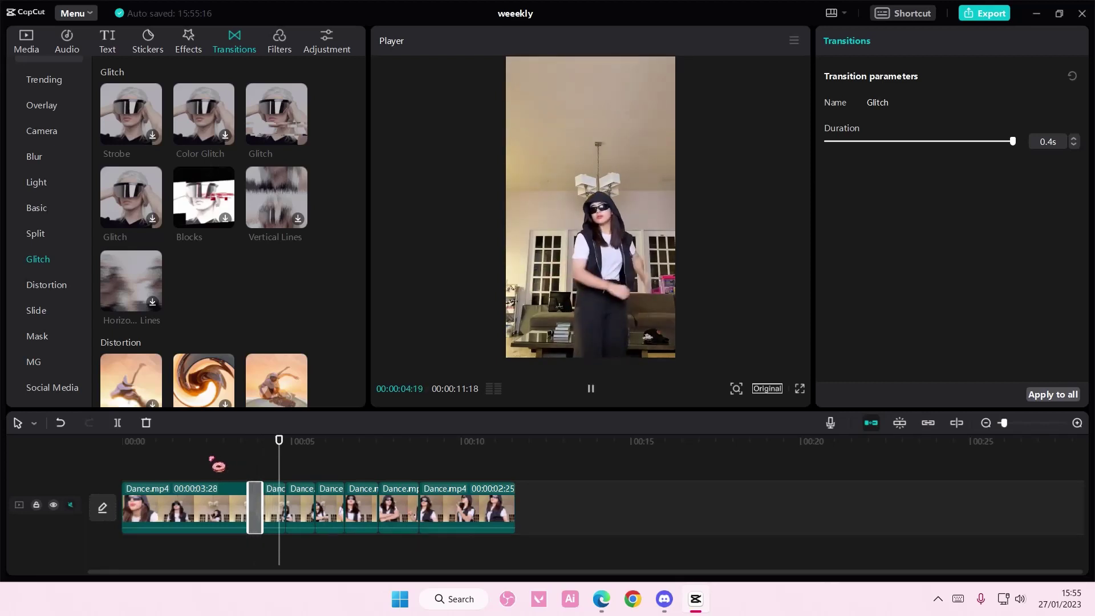
key(space)
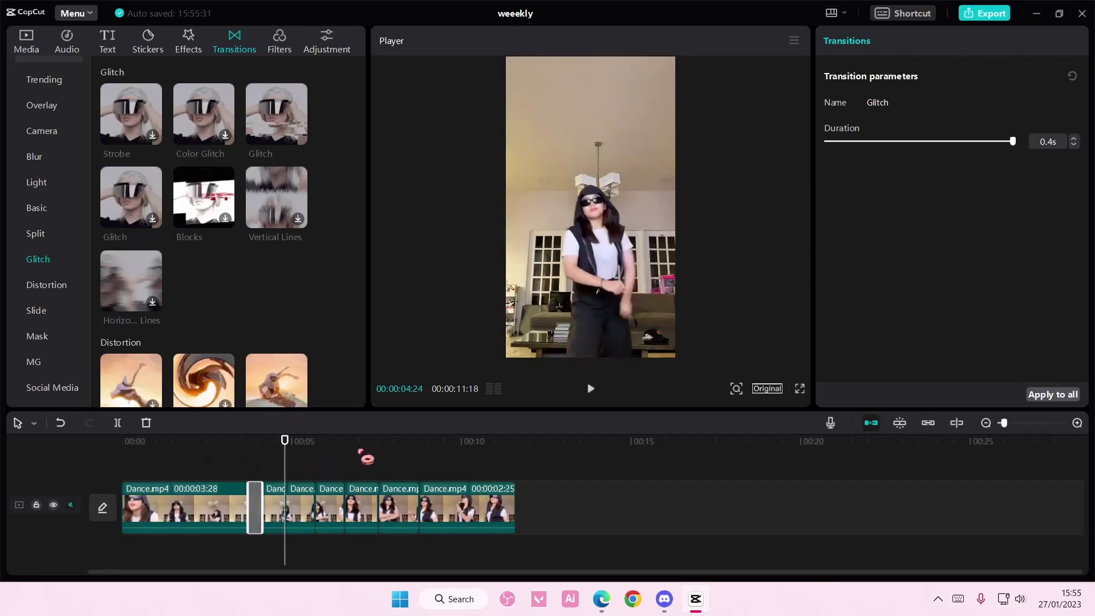
Step: Apply the Glitch transition to all cuts and play back the edit
click(1054, 394)
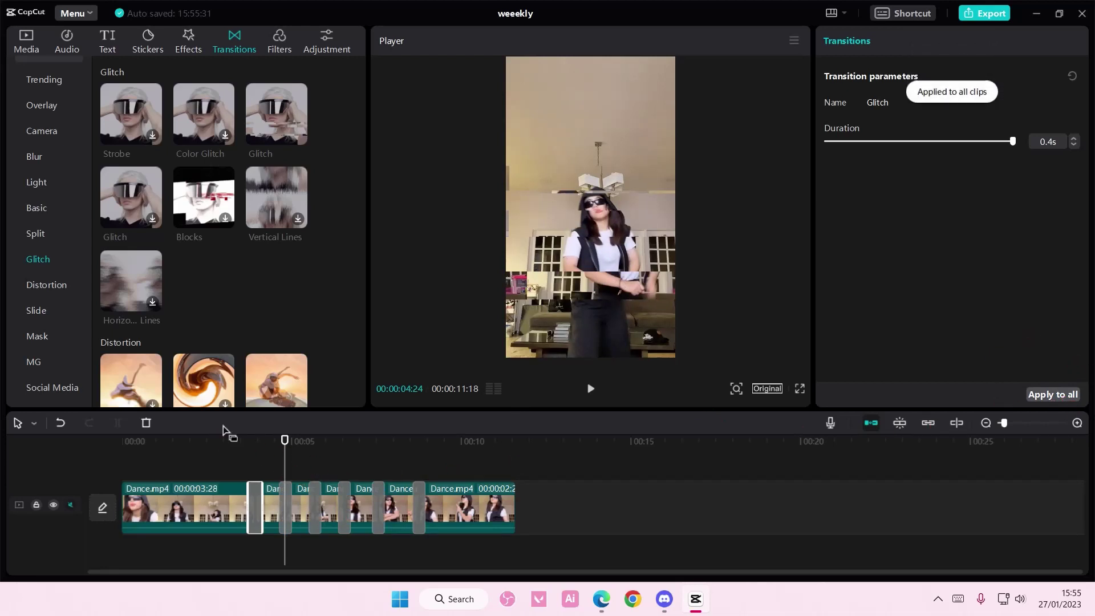
drag(285, 453, 250, 453)
key(space)
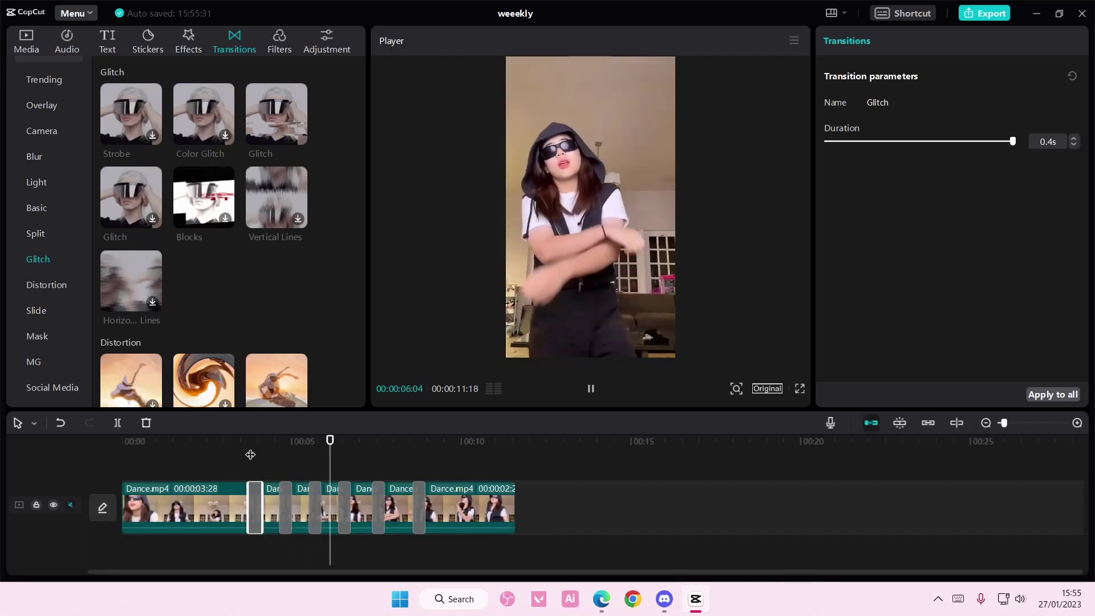
key(space)
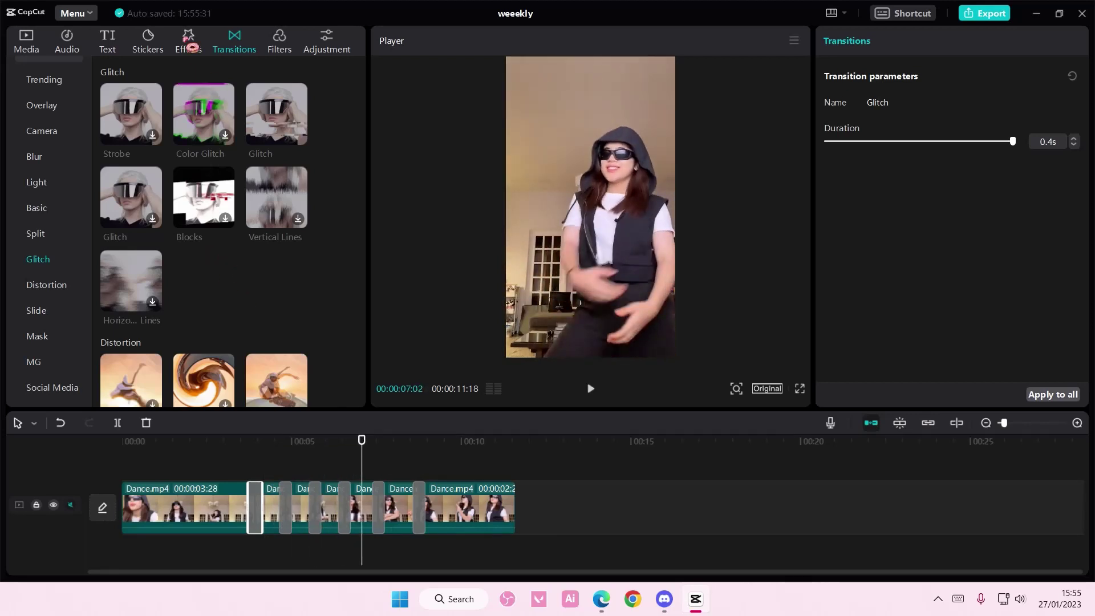
Step: Browse to the Retro category of the video effects library
click(189, 40)
click(58, 208)
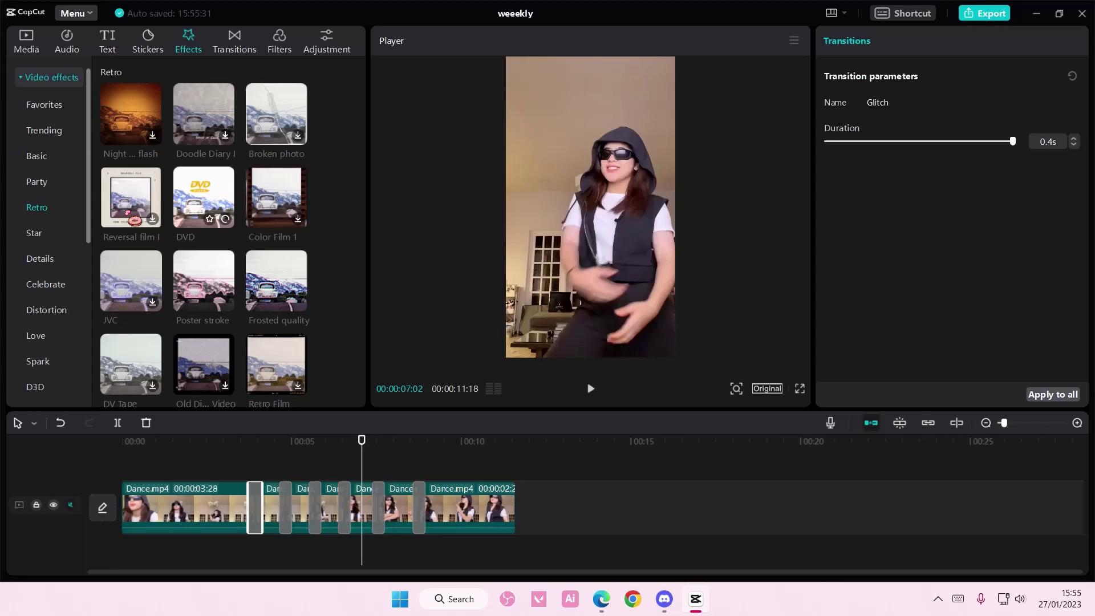
scroll(168, 239, down, 3)
scroll(169, 240, down, 2)
scroll(170, 240, down, 1)
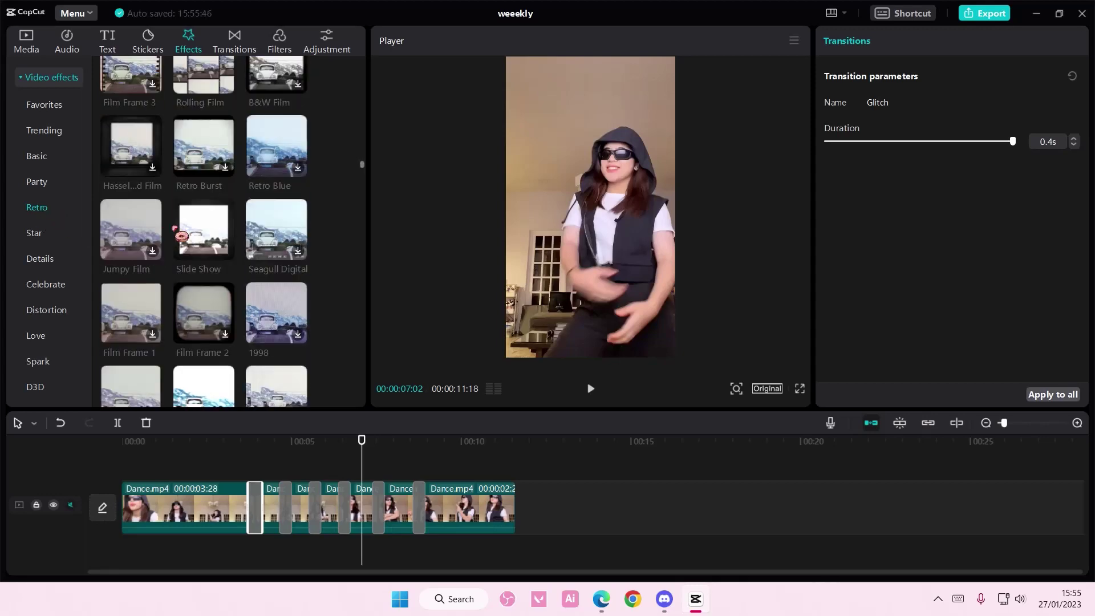
scroll(302, 218, down, 2)
scroll(298, 217, down, 2)
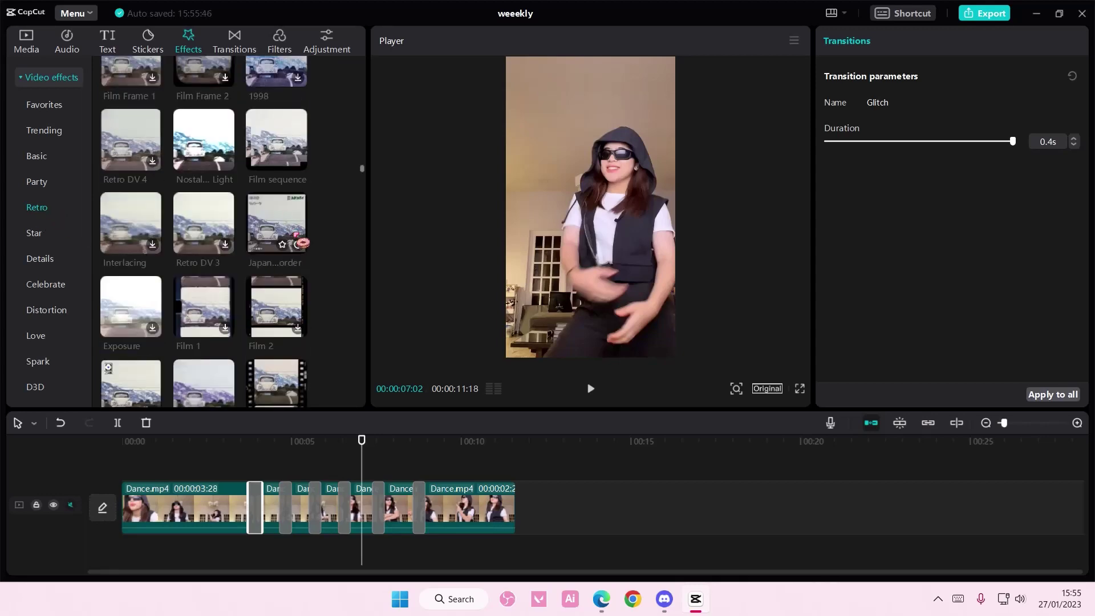
scroll(300, 223, down, 2)
scroll(304, 246, down, 2)
scroll(304, 246, down, 2)
scroll(318, 249, down, 1)
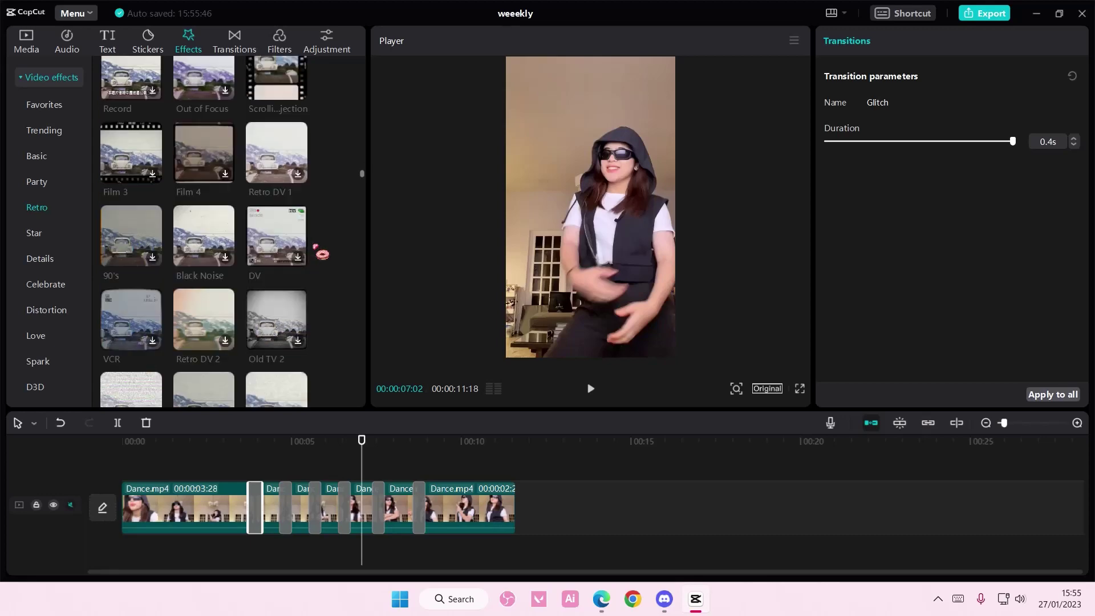
scroll(320, 253, down, 2)
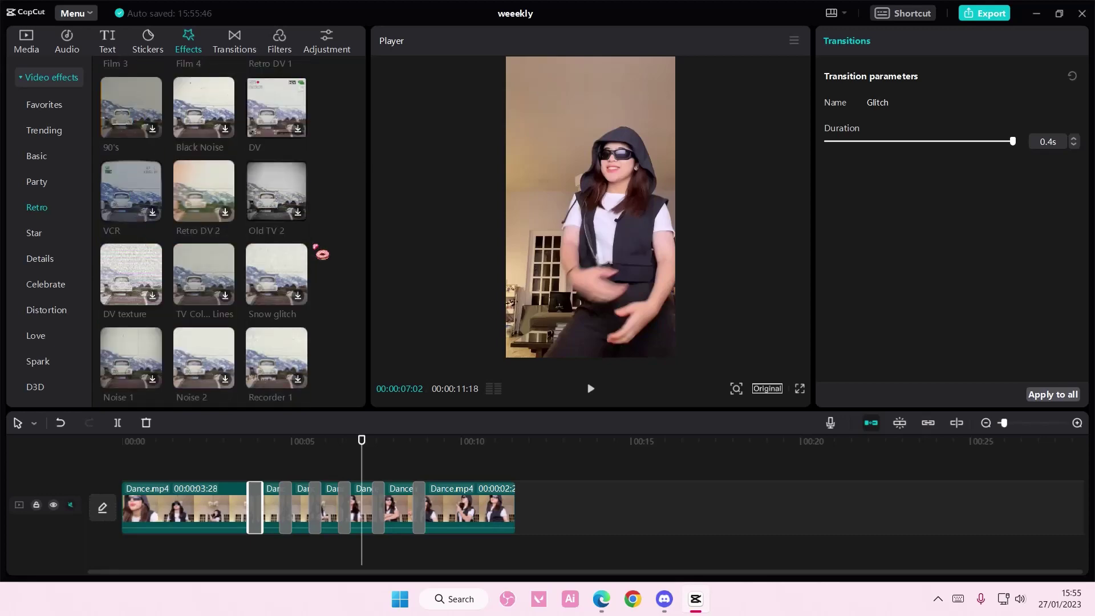
scroll(321, 253, down, 2)
scroll(321, 253, down, 2)
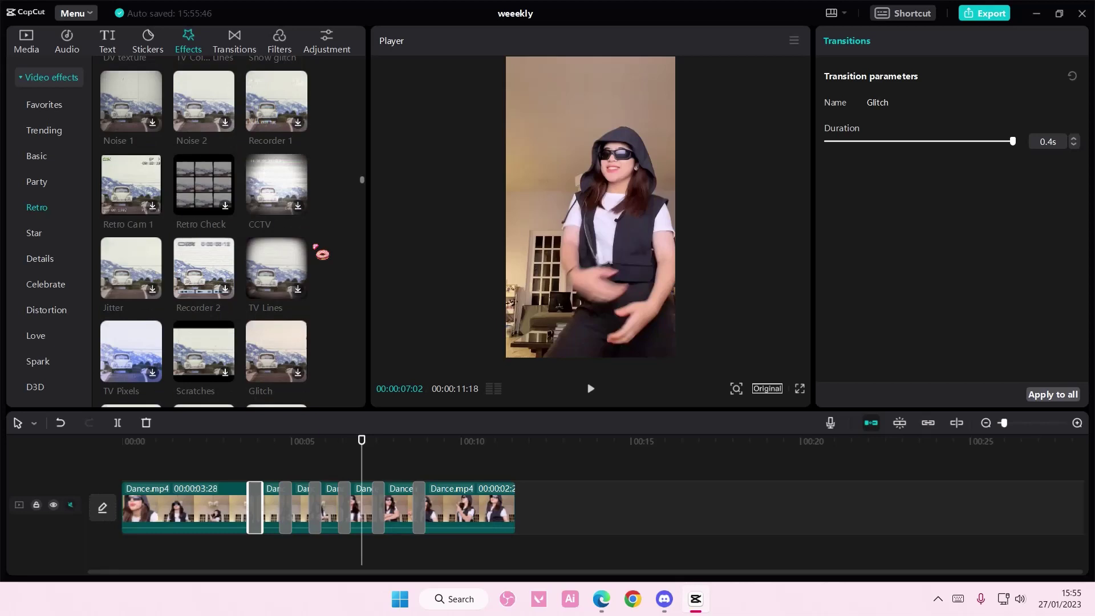
scroll(321, 253, down, 1)
scroll(321, 253, down, 1)
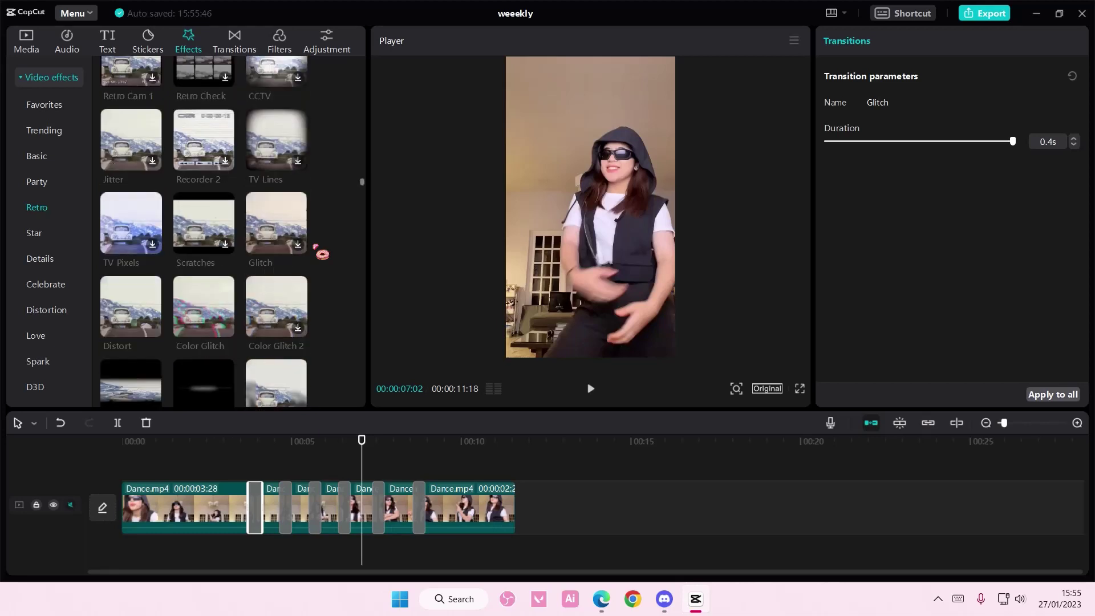
Step: Add the Distort effect to the timeline and shorten its clip
click(153, 327)
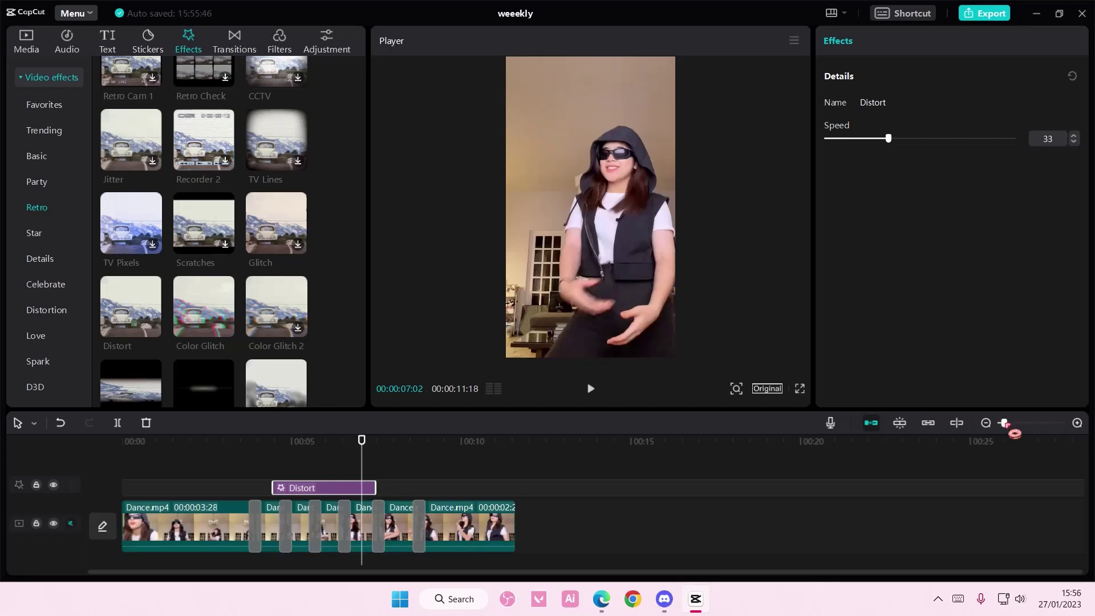
drag(1006, 426, 1011, 423)
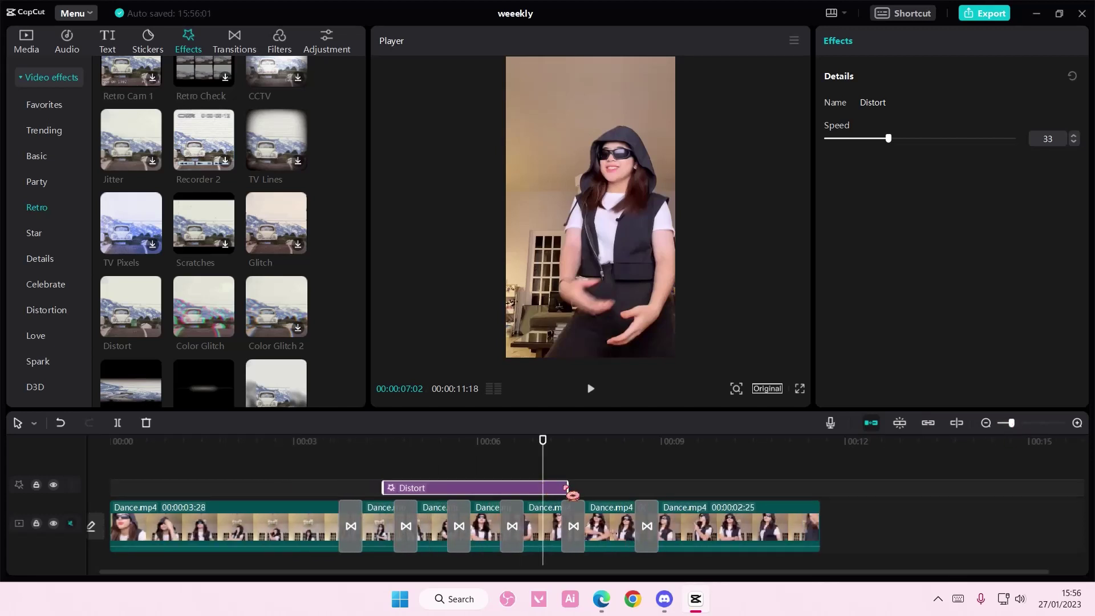
drag(566, 487, 416, 487)
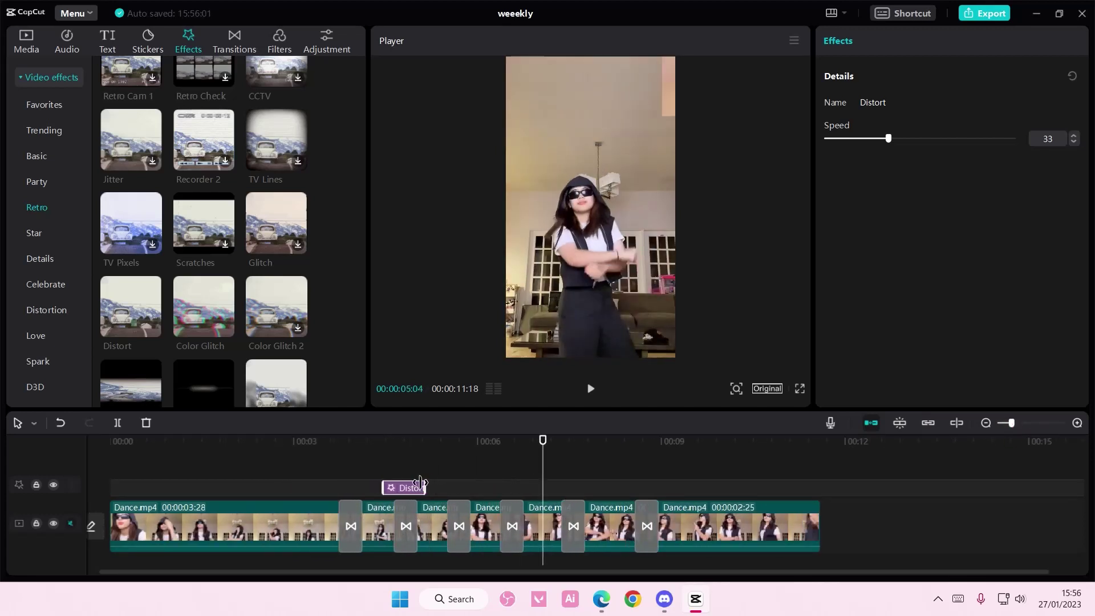
Step: Position the trimmed Distort clip over the first cut, then paste a copy at the next cut
click(418, 526)
click(408, 490)
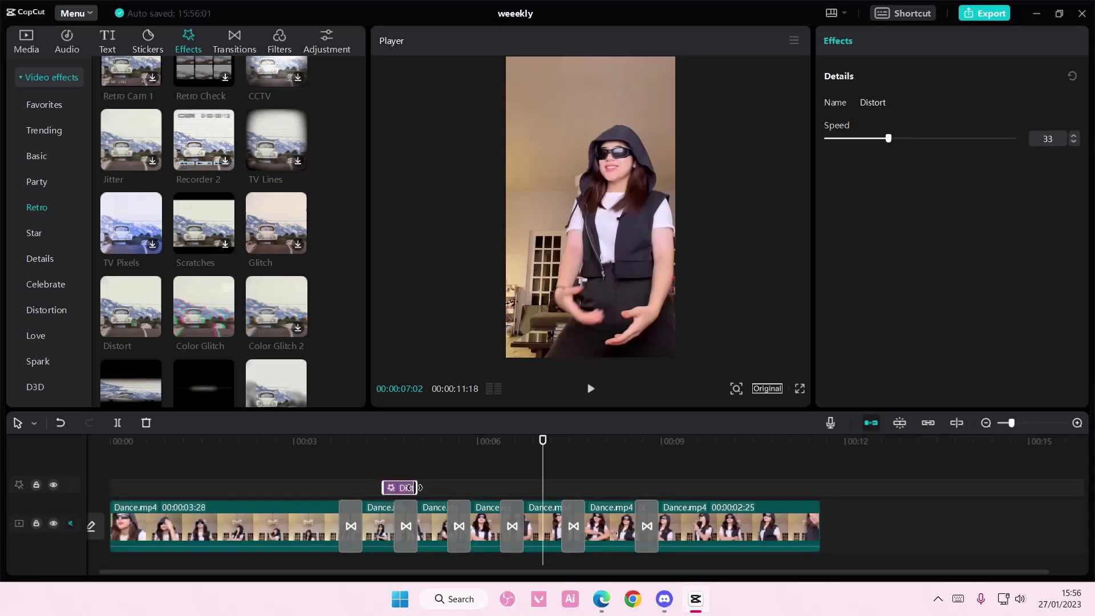
drag(411, 485, 366, 493)
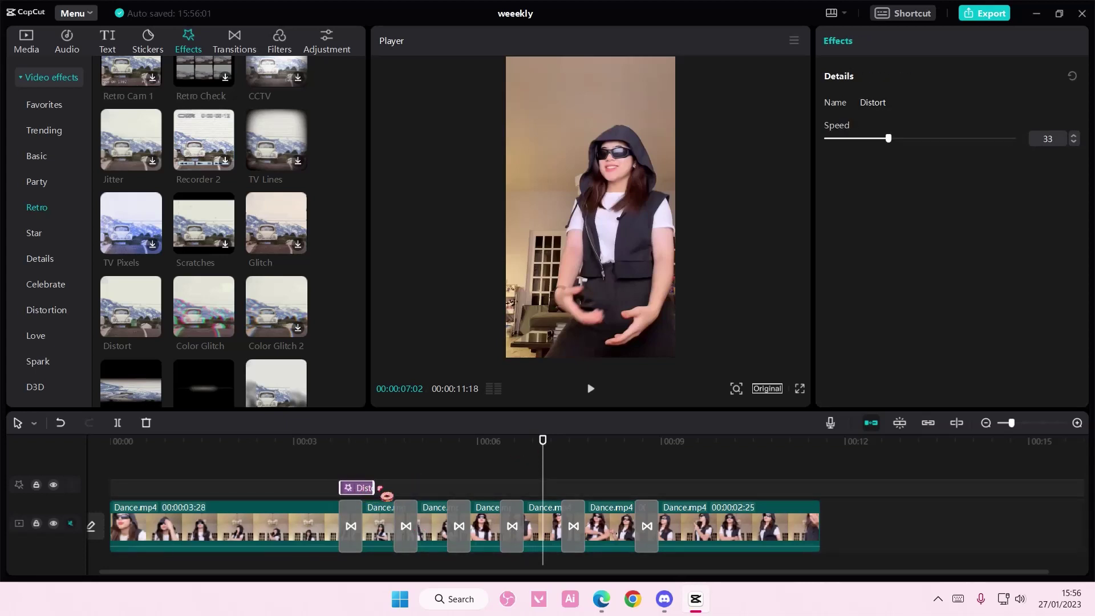
drag(386, 494, 366, 489)
mouse_move(547, 474)
mouse_down()
mouse_move(343, 469)
mouse_move(632, 474)
mouse_up()
key(ctrl+v)
key(ctrl+v)
key(ctrl+v)
key(ctrl+v)
key(ctrl+v)
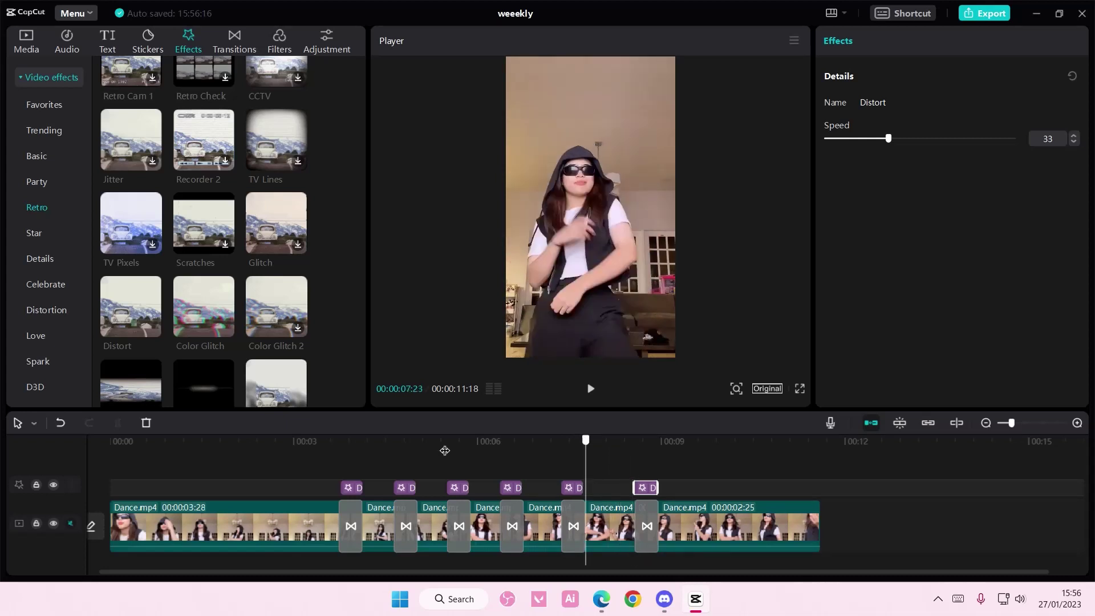
click(312, 441)
drag(309, 444, 306, 443)
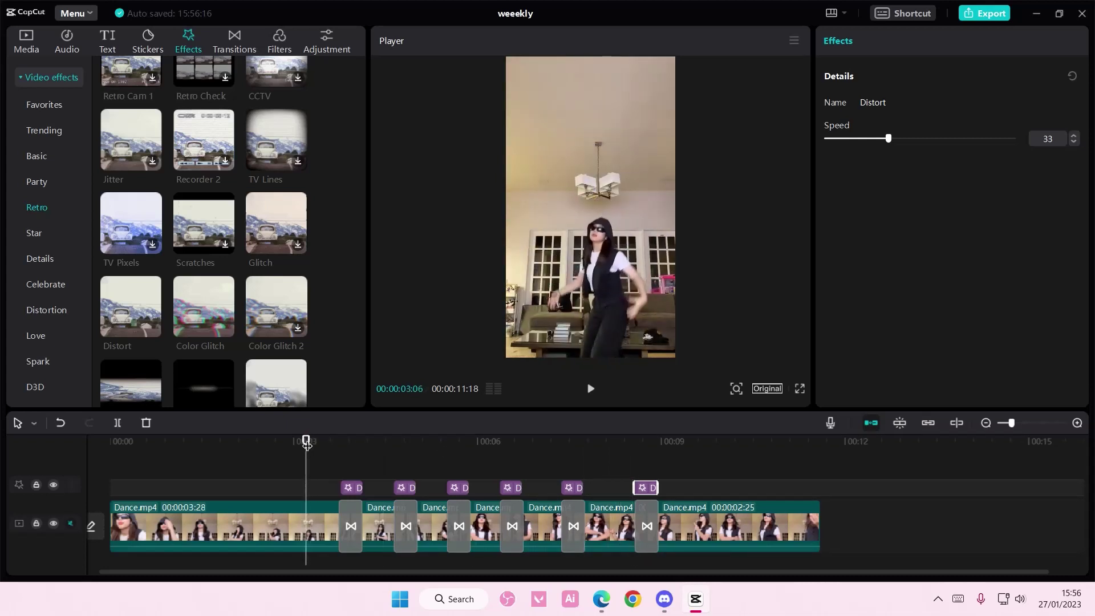
key(space)
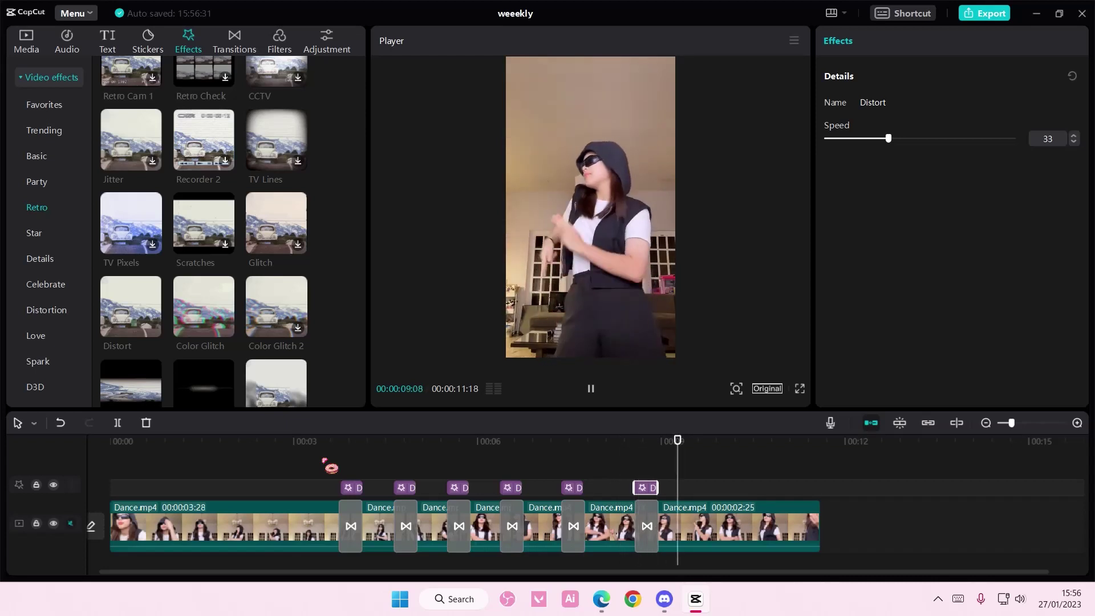
key(space)
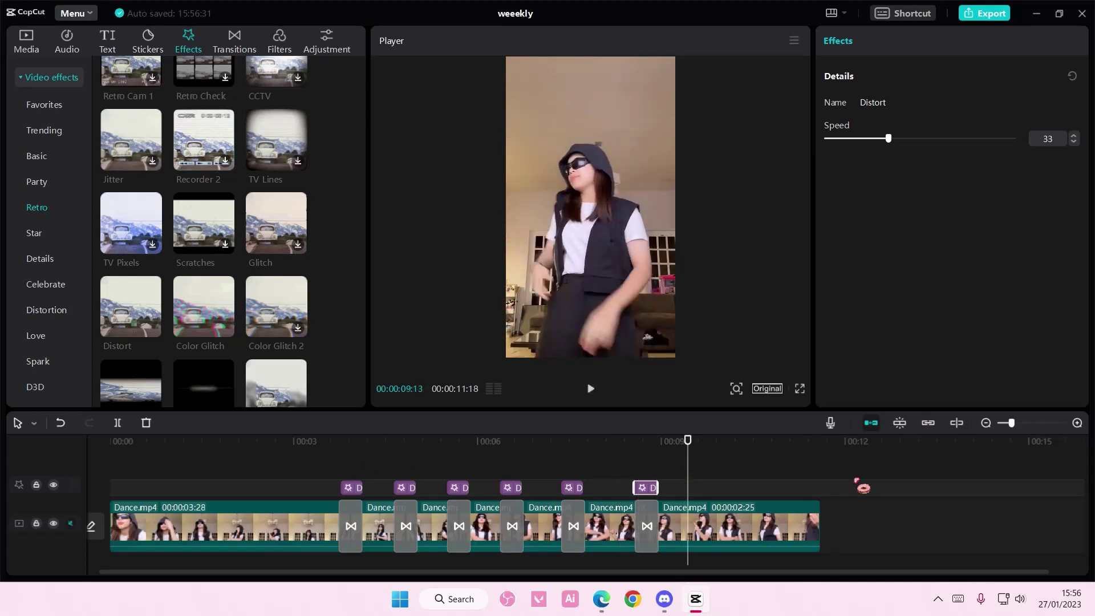